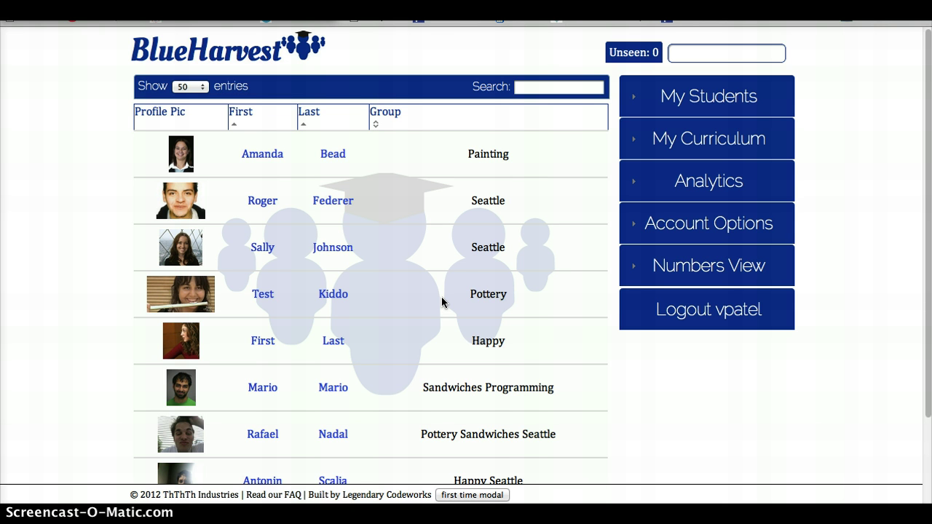
Switch to the student account in Firefox and close the feedback dialog of the Throwing standard.
{"action": "left_click", "coordinate": [357, 332]}
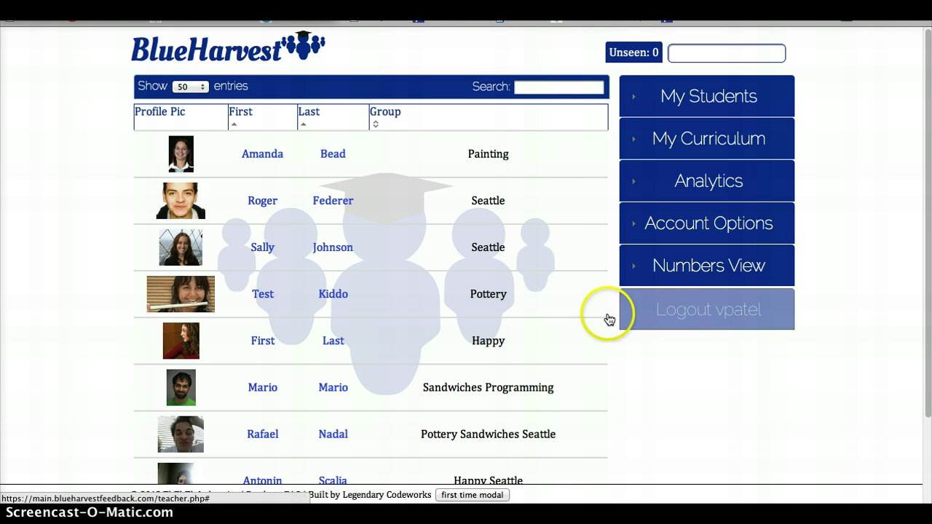
{"action": "scroll", "coordinate": [264, 421], "scroll_direction": "down", "scroll_amount": 2}
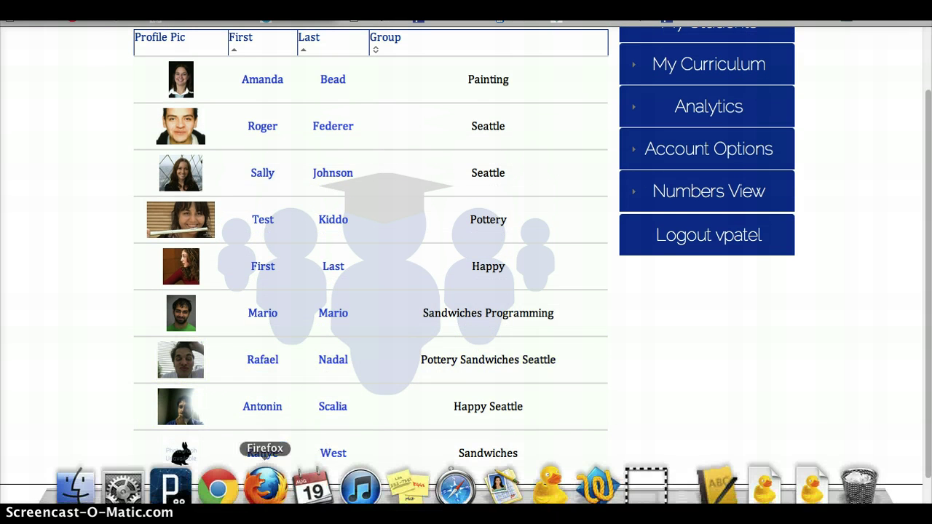
{"action": "left_click", "coordinate": [265, 487]}
{"action": "left_click", "coordinate": [271, 94]}
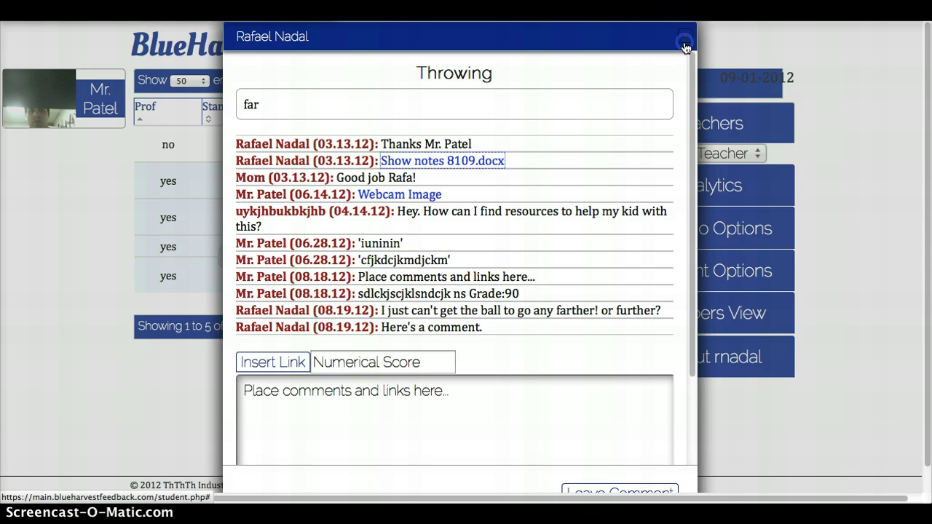
{"action": "left_click", "coordinate": [685, 35]}
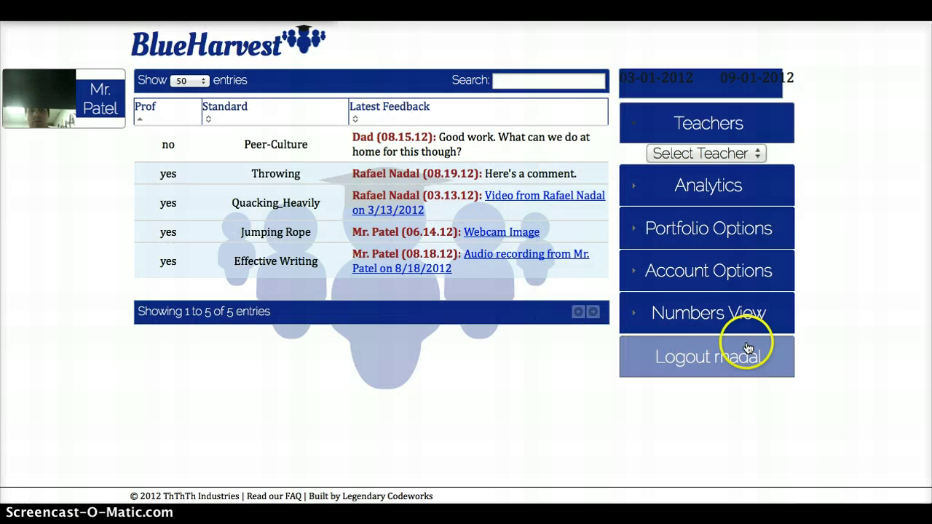
Leave the comment "I jumped for 30 minutes and my heart rate was 100 bpm" on the student's Jumping Rope standard.
{"action": "left_click", "coordinate": [262, 231]}
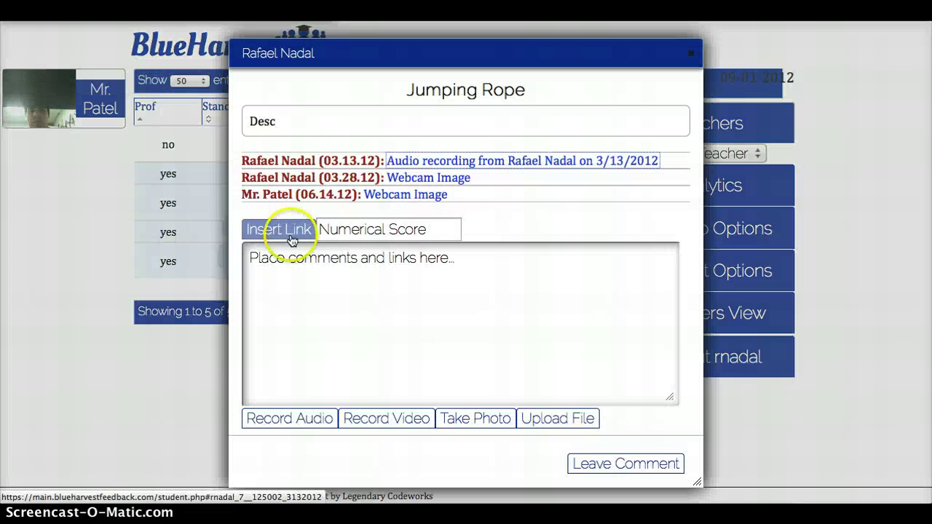
{"action": "left_click", "coordinate": [389, 276]}
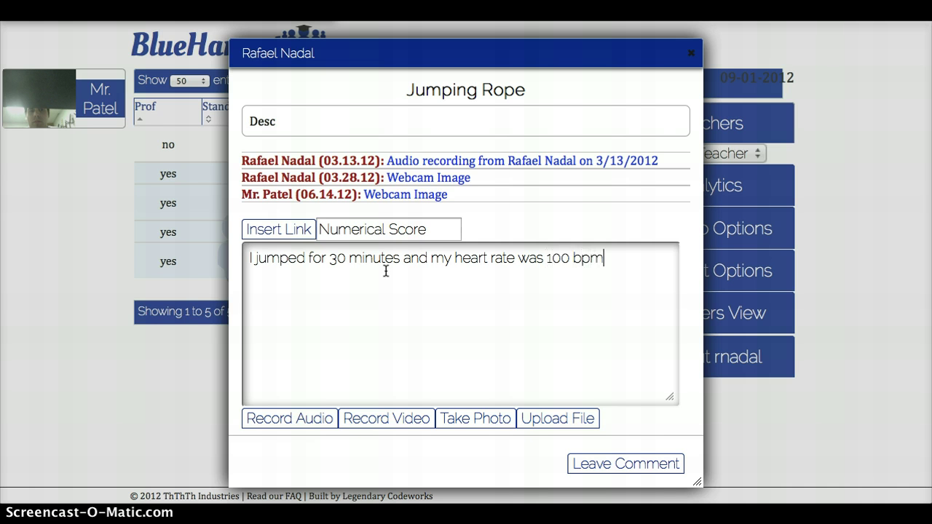
{"action": "left_click", "coordinate": [618, 465]}
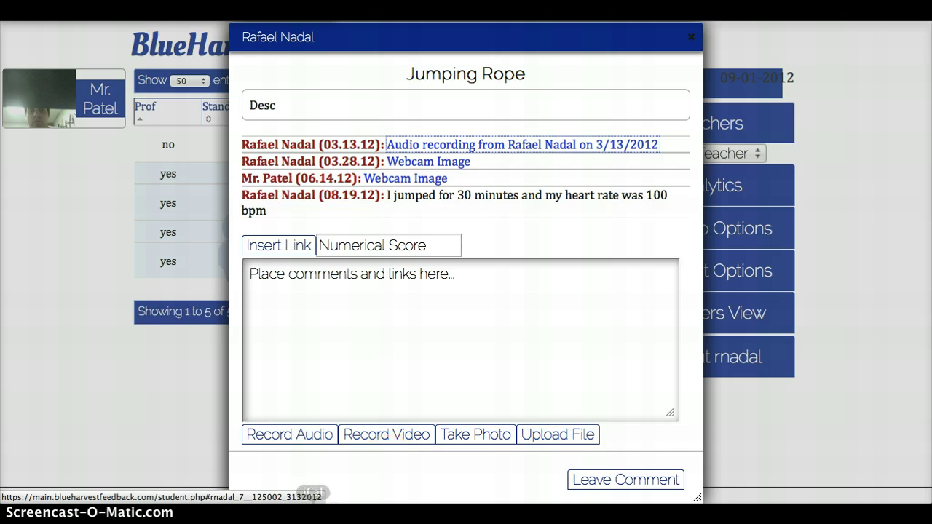
Switch to the teacher account in Chrome and open the student's Jumping Rope feedback from the unseen updates.
{"action": "left_click", "coordinate": [217, 485]}
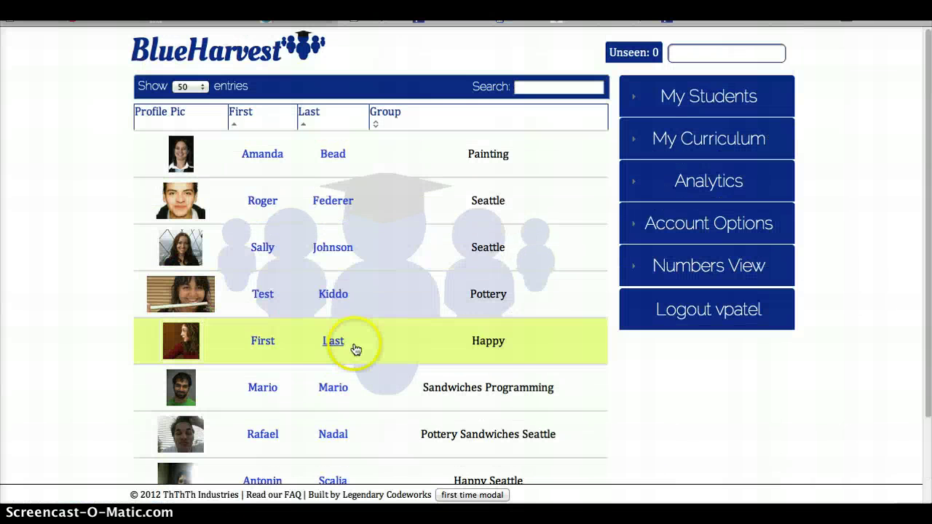
{"action": "left_click", "coordinate": [633, 62]}
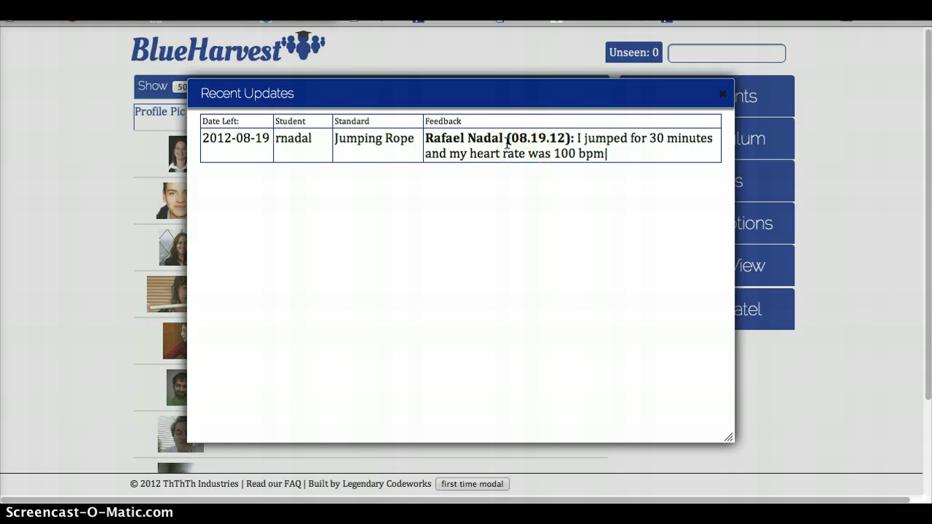
{"action": "left_click", "coordinate": [547, 160]}
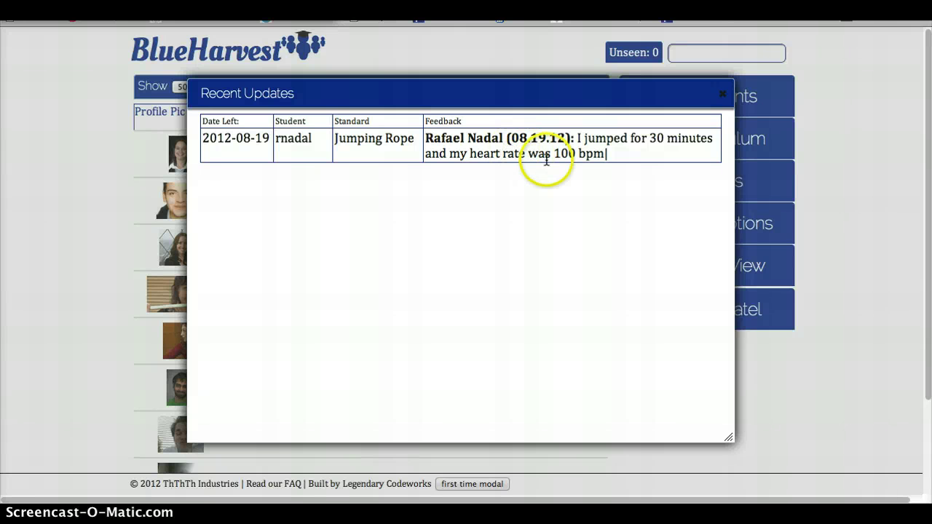
{"action": "left_click", "coordinate": [542, 158]}
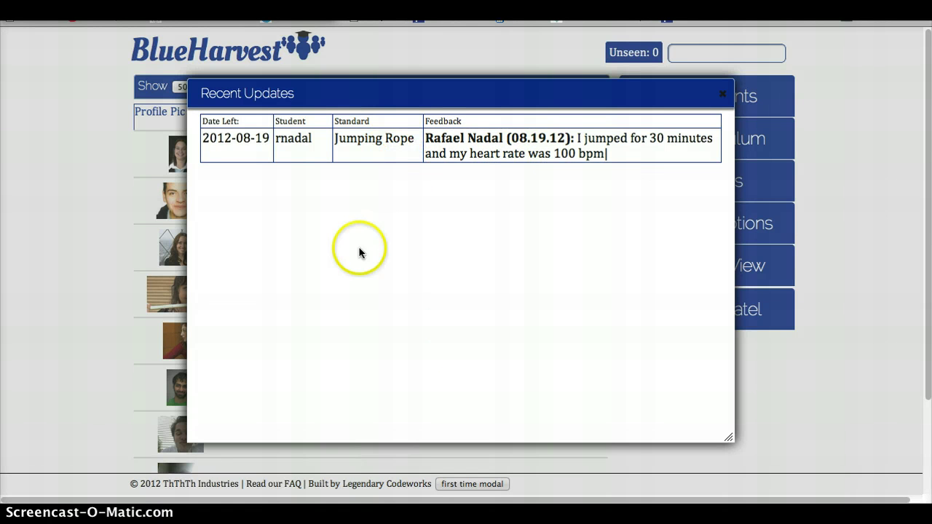
{"action": "left_click", "coordinate": [531, 157]}
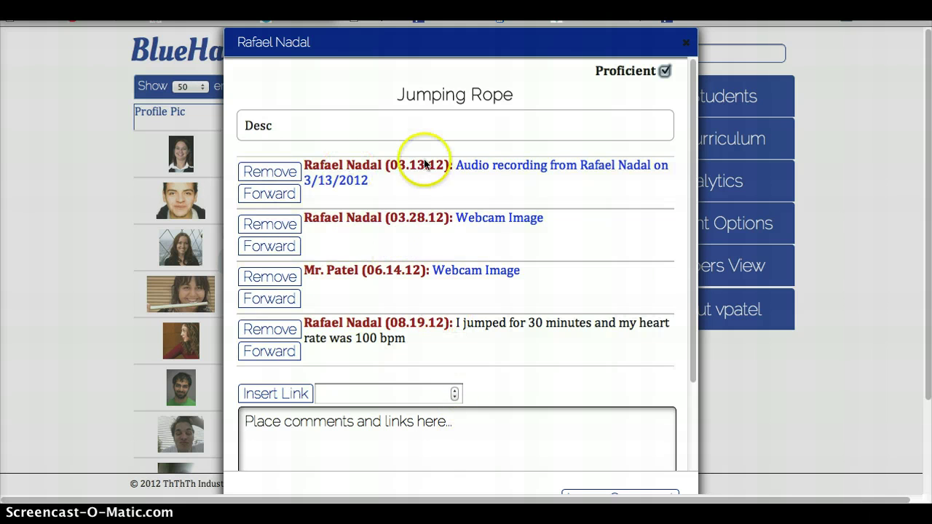
Reply "Cool! Keep going!" to the student's Jumping Rope feedback and close the dialog.
{"action": "scroll", "coordinate": [430, 281], "scroll_direction": "down", "scroll_amount": 2}
{"action": "scroll", "coordinate": [429, 277], "scroll_direction": "up", "scroll_amount": 2}
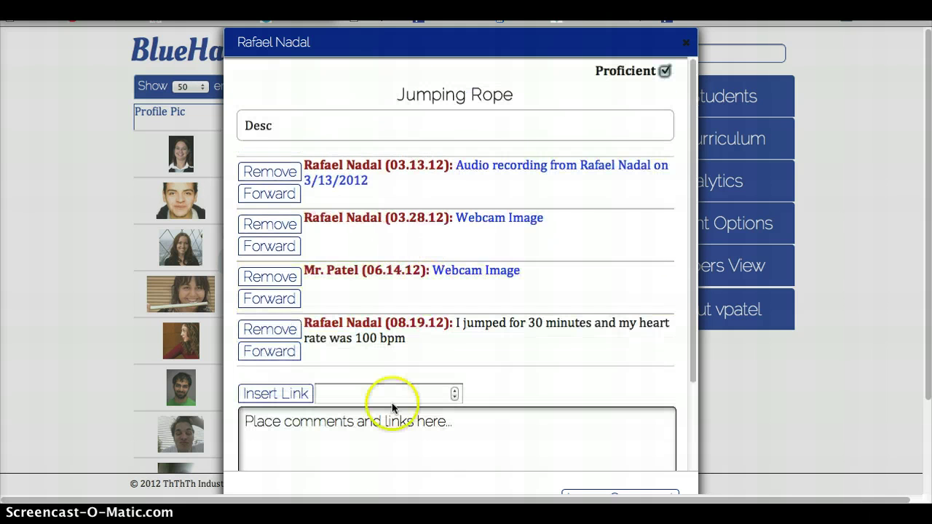
{"action": "left_click", "coordinate": [361, 433]}
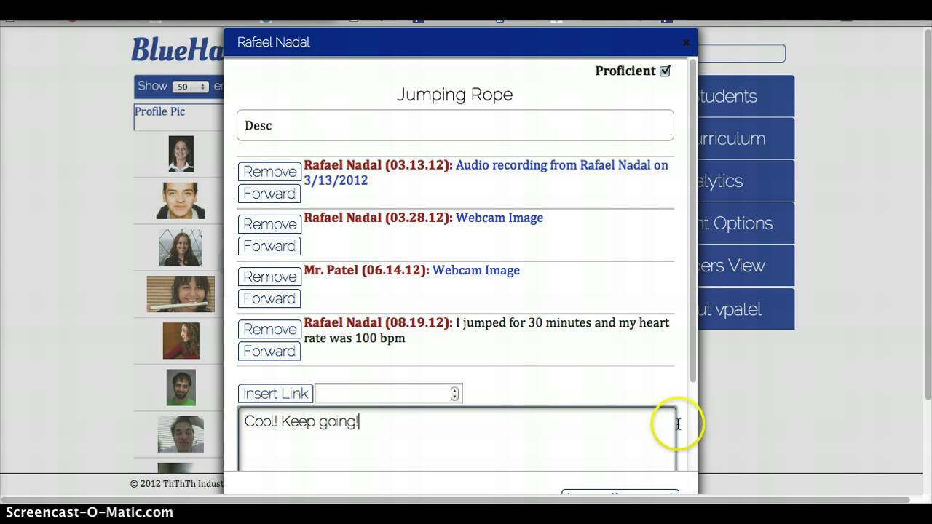
{"action": "scroll", "coordinate": [759, 423], "scroll_direction": "down", "scroll_amount": 1}
{"action": "scroll", "coordinate": [525, 386], "scroll_direction": "down", "scroll_amount": 1}
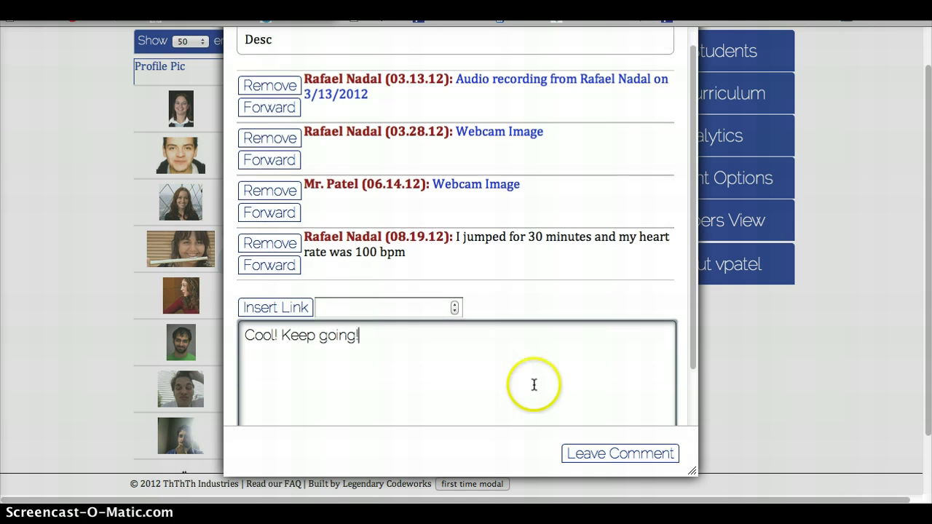
{"action": "left_click", "coordinate": [592, 450]}
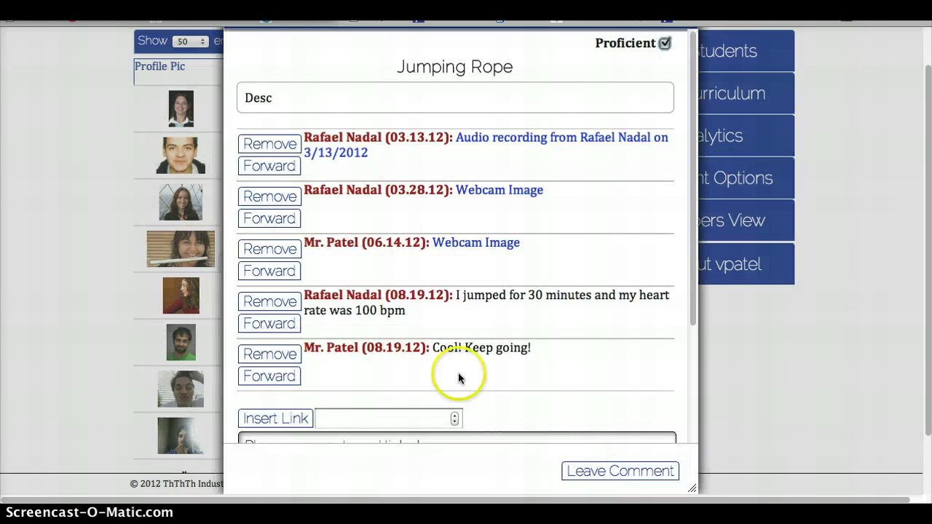
{"action": "scroll", "coordinate": [456, 357], "scroll_direction": "up", "scroll_amount": 1}
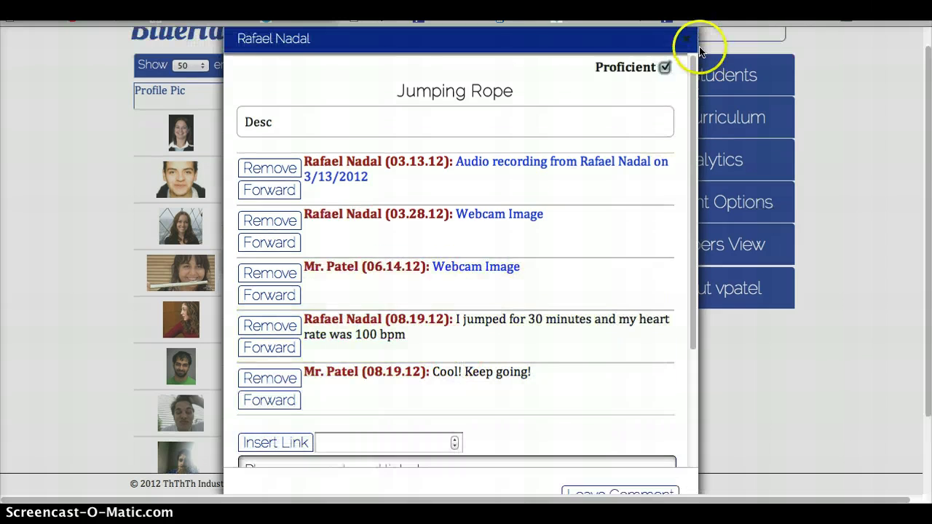
{"action": "left_click", "coordinate": [691, 37]}
{"action": "scroll", "coordinate": [579, 386], "scroll_direction": "up", "scroll_amount": 1}
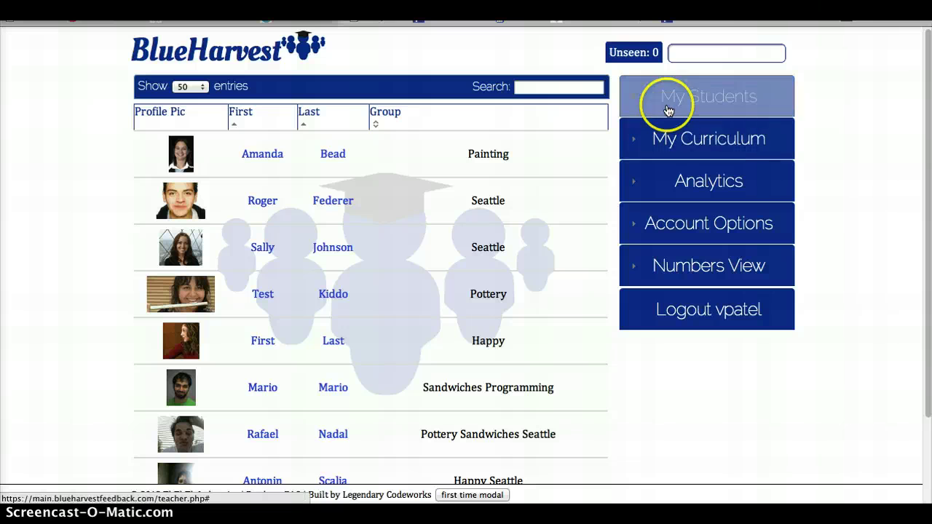
Archive the current account data from the teacher's account options and accept the confirmations.
{"action": "left_click", "coordinate": [722, 223]}
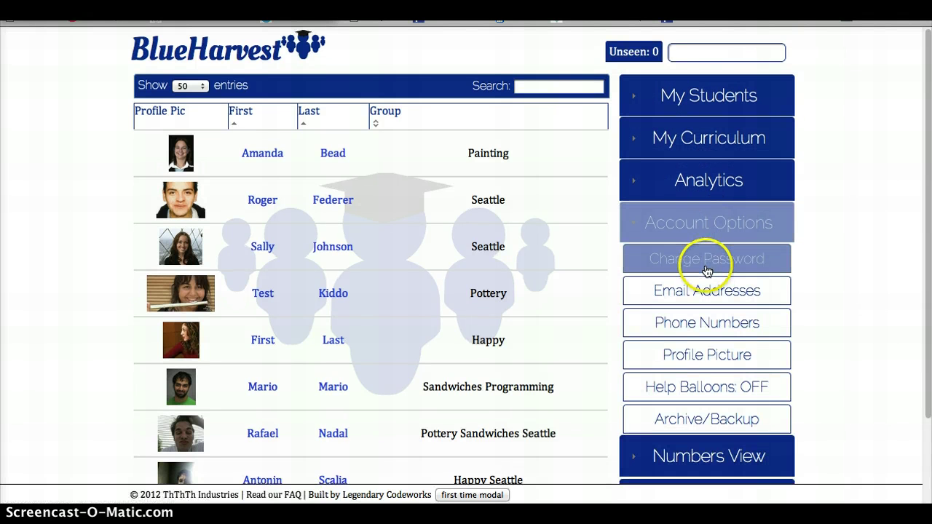
{"action": "scroll", "coordinate": [708, 268], "scroll_direction": "down", "scroll_amount": 1}
{"action": "scroll", "coordinate": [707, 268], "scroll_direction": "down", "scroll_amount": 1}
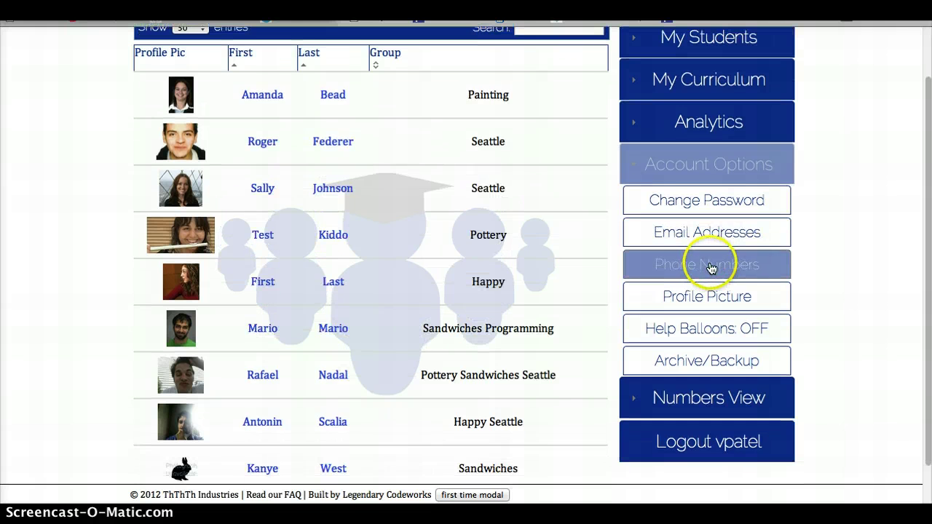
{"action": "left_click", "coordinate": [695, 368]}
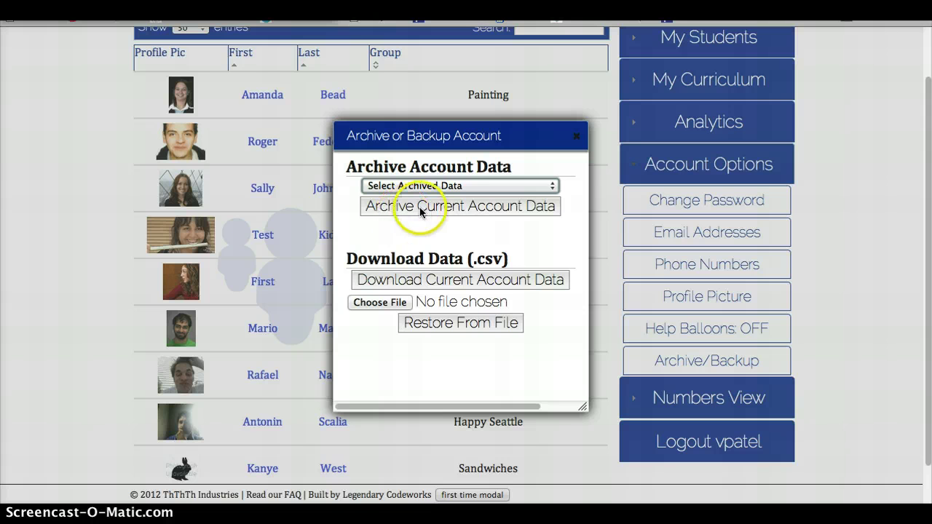
{"action": "left_click", "coordinate": [422, 206]}
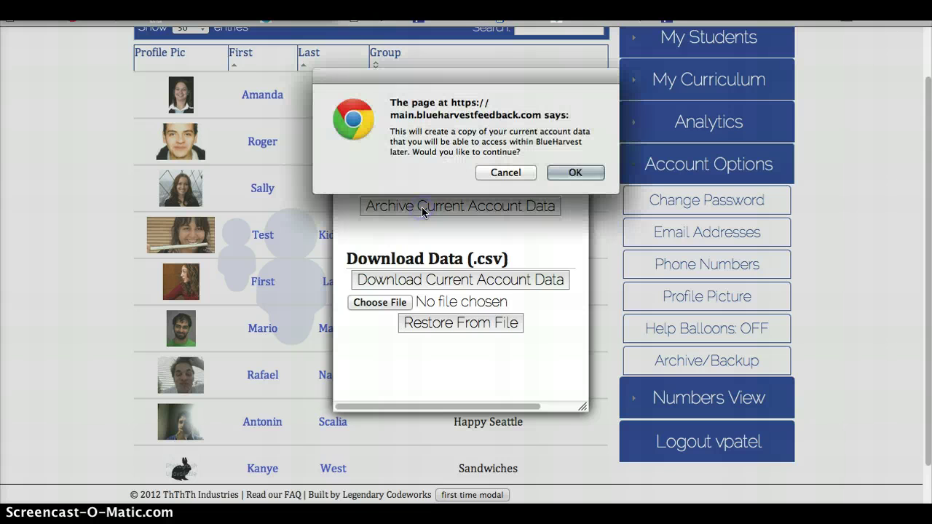
{"action": "left_click", "coordinate": [572, 175]}
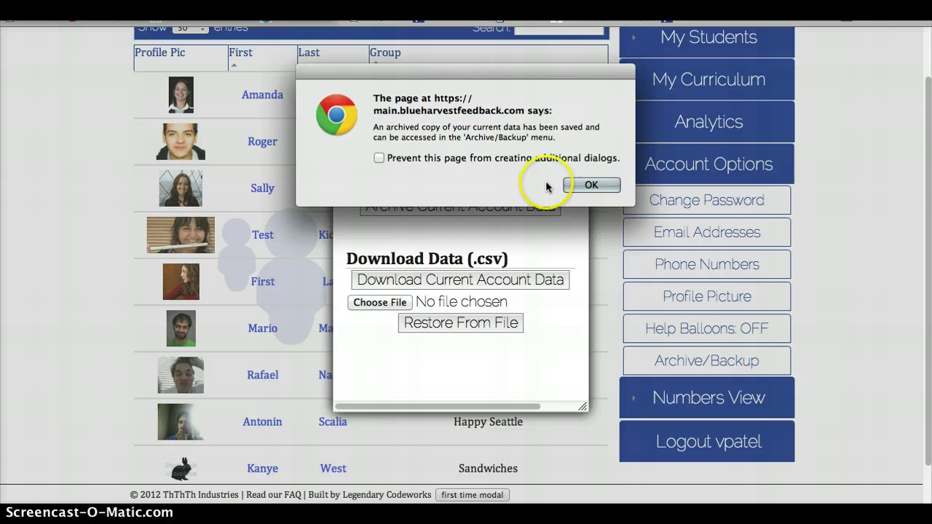
{"action": "left_click", "coordinate": [589, 185]}
Check which archived data sets can be selected, and close the archive and backup dialog.
{"action": "left_click", "coordinate": [450, 182]}
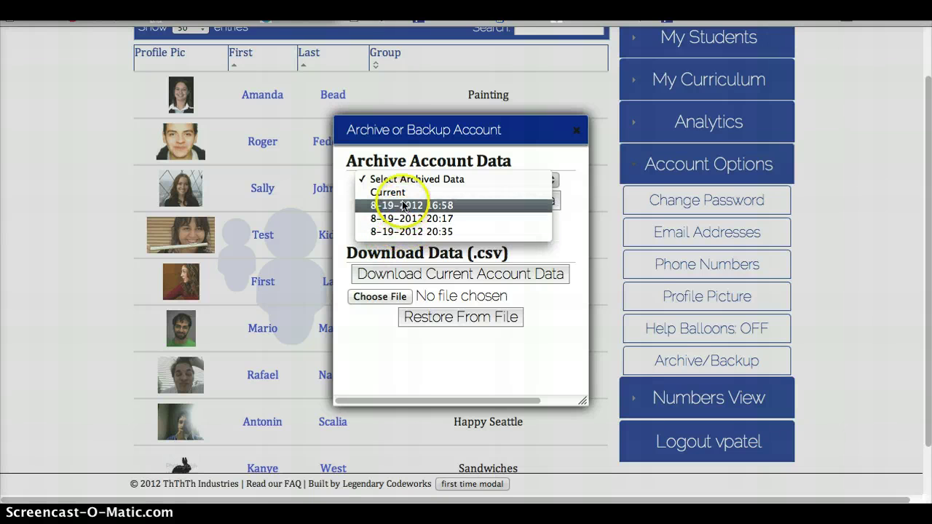
{"action": "left_click", "coordinate": [563, 239]}
{"action": "left_click", "coordinate": [576, 130]}
{"action": "left_click", "coordinate": [641, 287]}
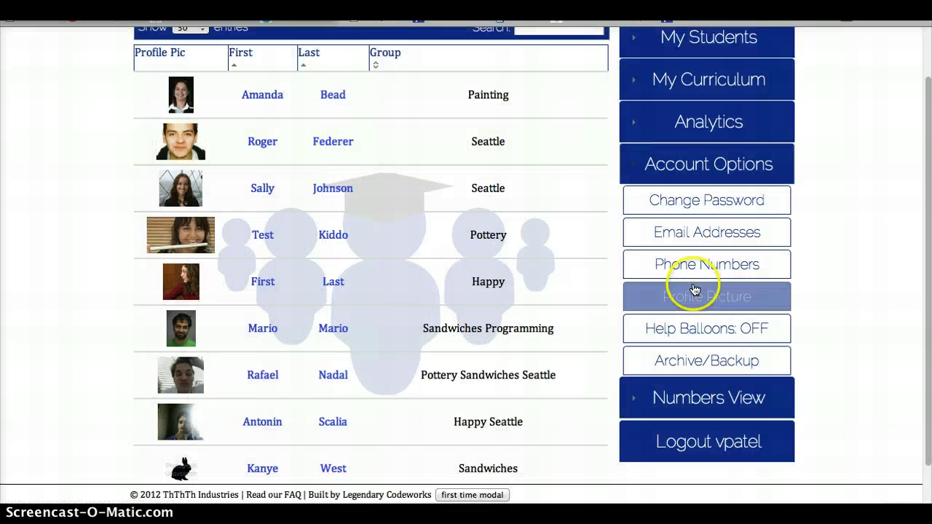
{"action": "left_click", "coordinate": [690, 289]}
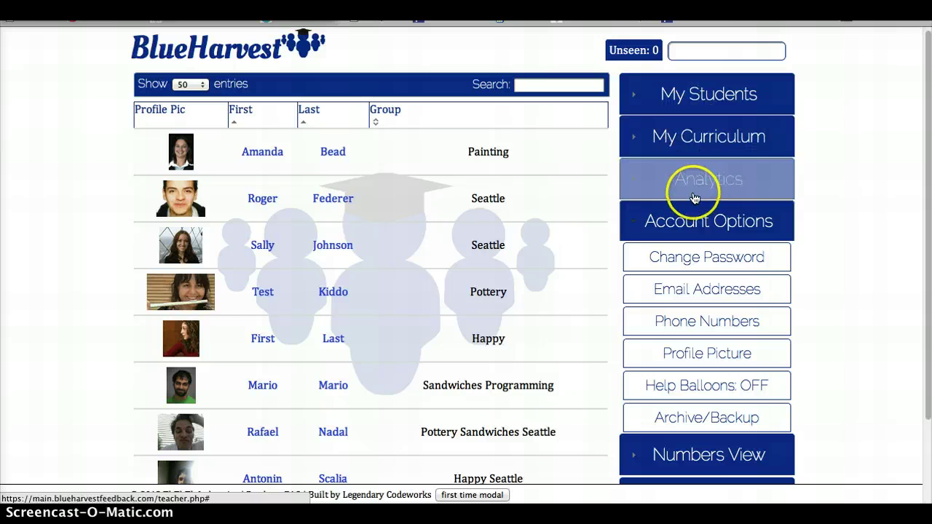
Reset the teacher account's student, standard and group data, confirming with "destroy".
{"action": "left_click", "coordinate": [701, 151]}
{"action": "left_click", "coordinate": [687, 300]}
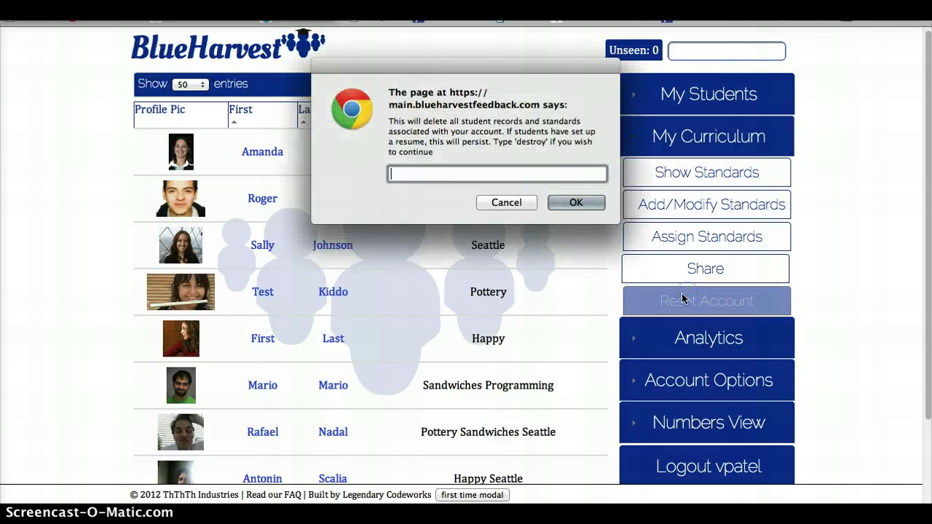
{"action": "type", "text": "destroy"}
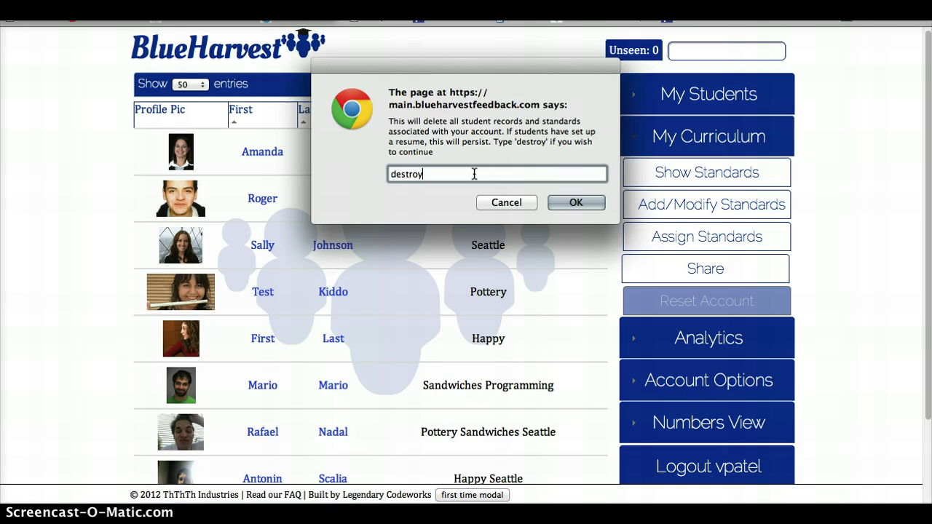
{"action": "key", "text": "Return"}
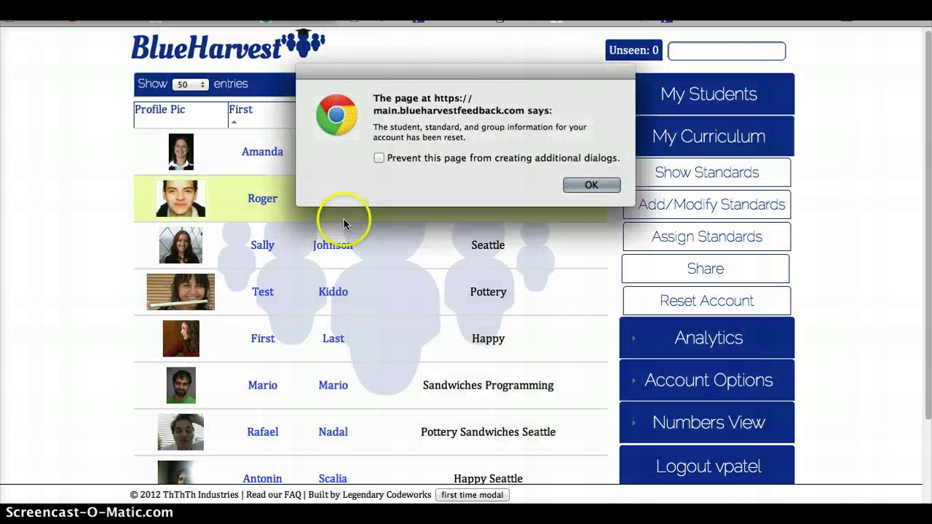
{"action": "left_click", "coordinate": [589, 186]}
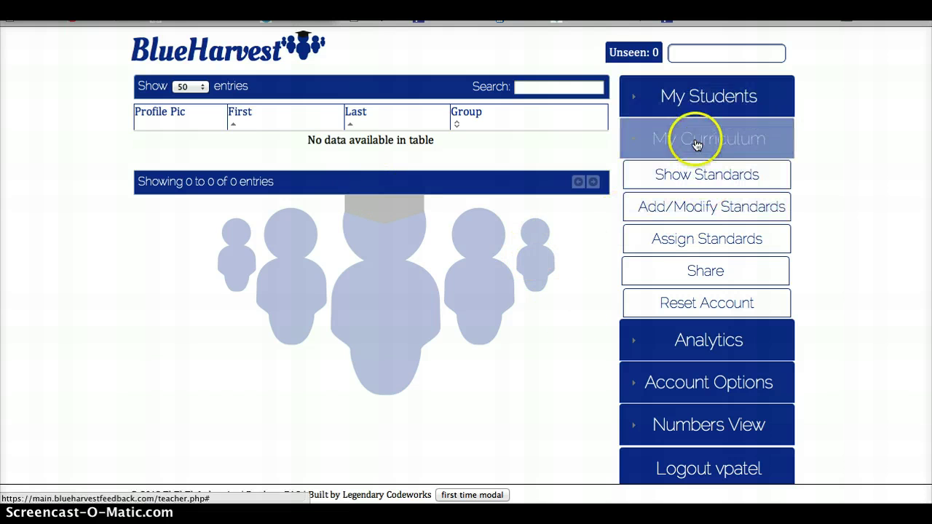
Load the archived account data dated 8-19-2012 20:35 and look over its student list.
{"action": "left_click", "coordinate": [695, 101]}
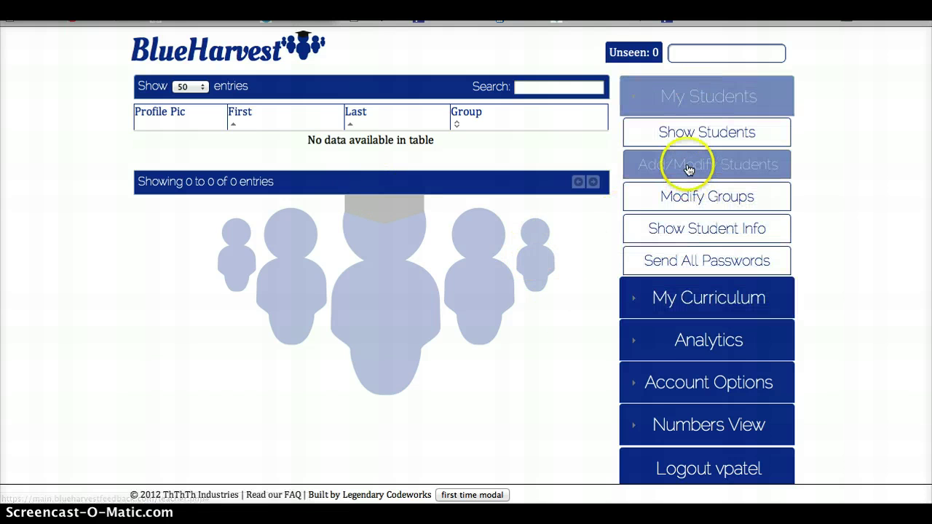
{"action": "left_click", "coordinate": [659, 299]}
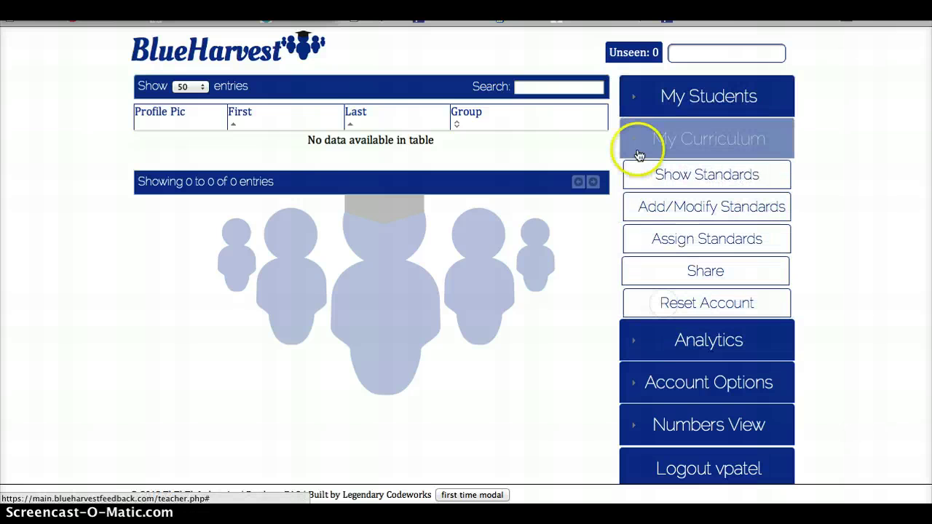
{"action": "left_click", "coordinate": [707, 354]}
{"action": "left_click", "coordinate": [670, 318]}
{"action": "left_click", "coordinate": [670, 418]}
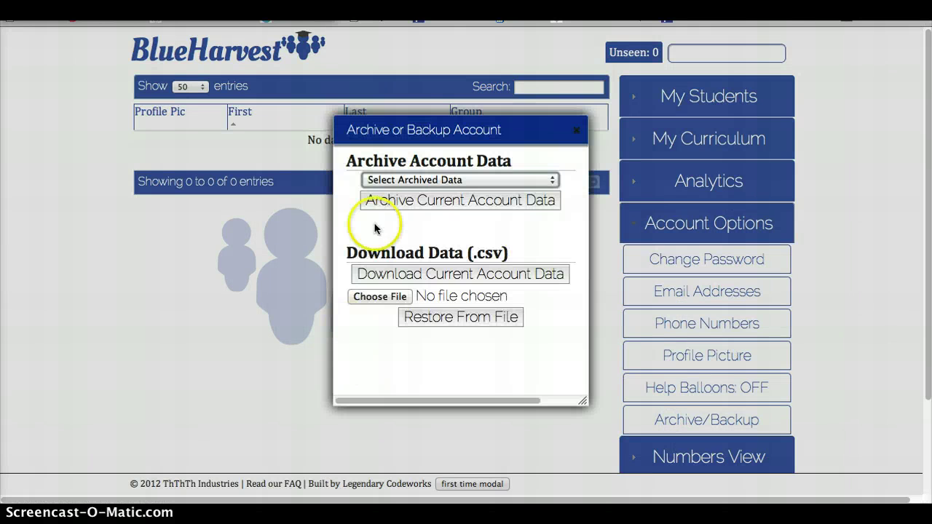
{"action": "left_click", "coordinate": [421, 182]}
{"action": "left_click", "coordinate": [416, 231]}
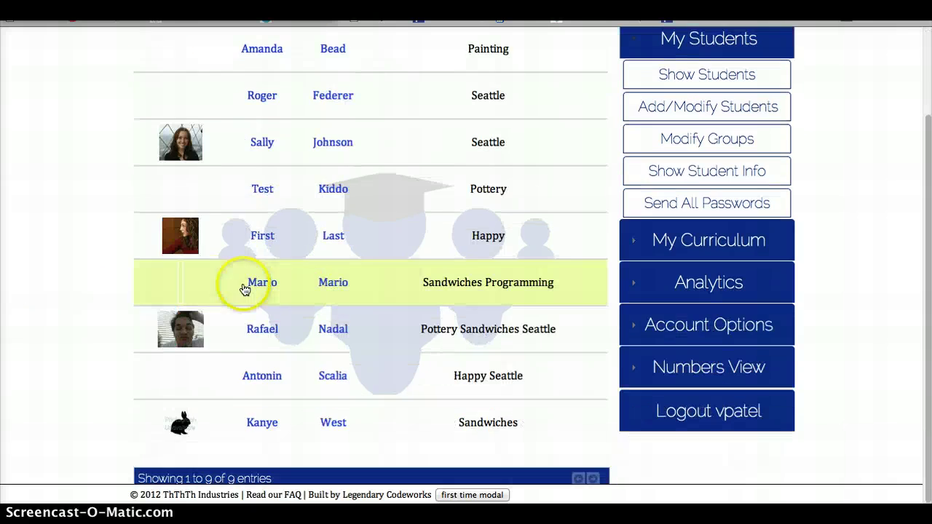
{"action": "scroll", "coordinate": [245, 284], "scroll_direction": "down", "scroll_amount": 3}
{"action": "scroll", "coordinate": [403, 320], "scroll_direction": "up", "scroll_amount": 3}
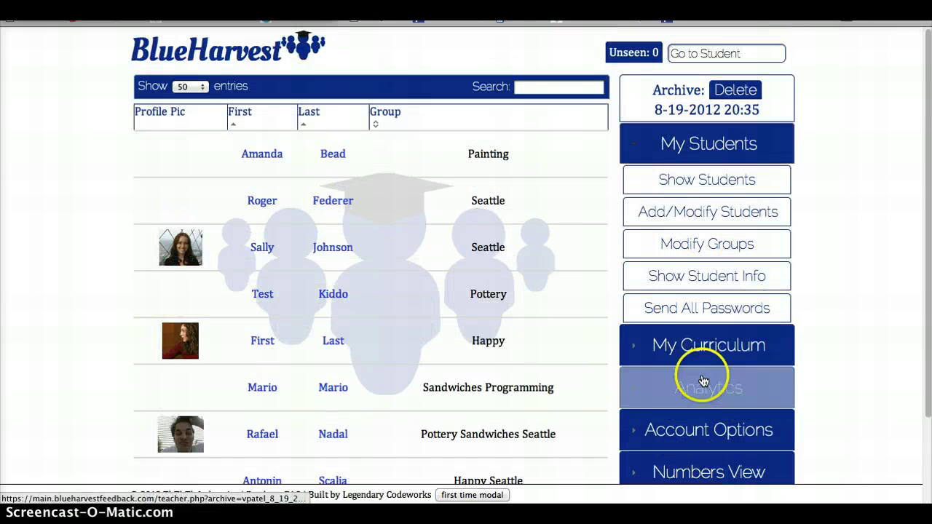
Switch the account from the archive to its Current data and check that data's Numbers View.
{"action": "left_click", "coordinate": [665, 429]}
{"action": "left_click", "coordinate": [677, 472]}
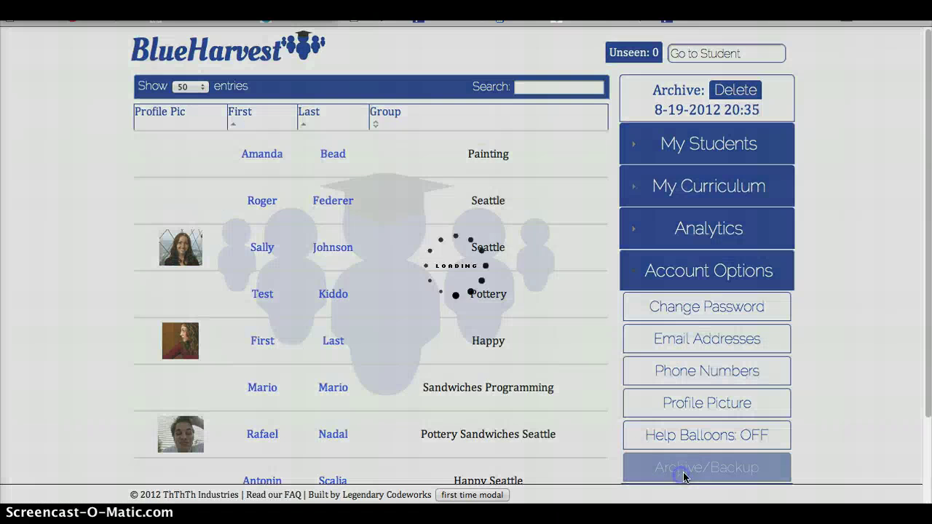
{"action": "left_click", "coordinate": [467, 186]}
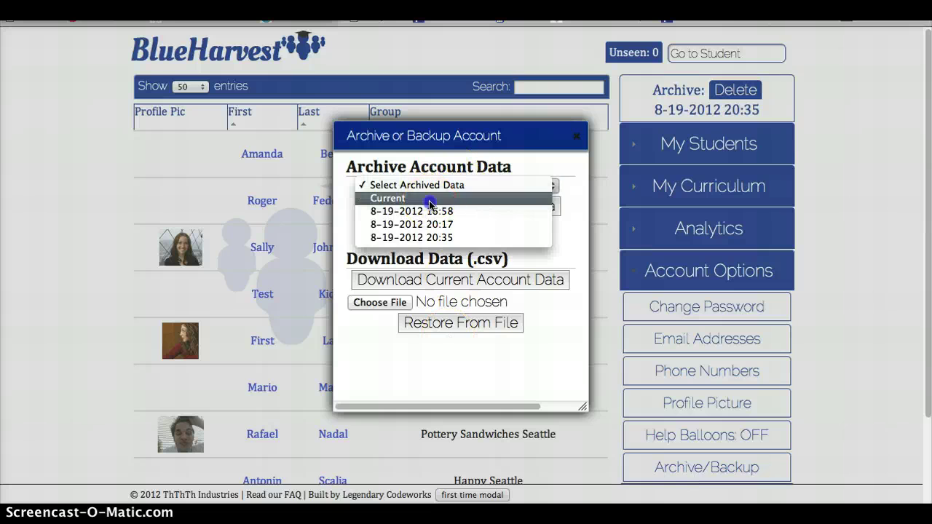
{"action": "left_click", "coordinate": [428, 200]}
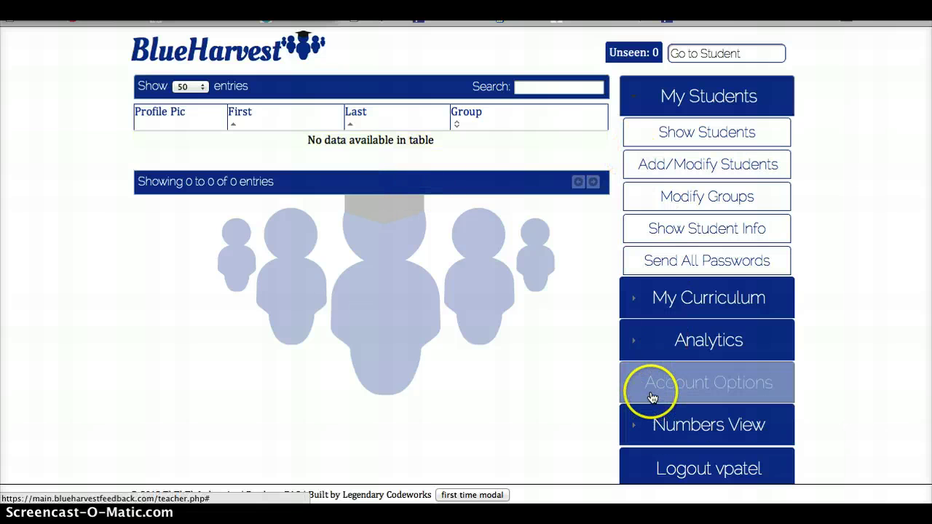
{"action": "left_click", "coordinate": [718, 435]}
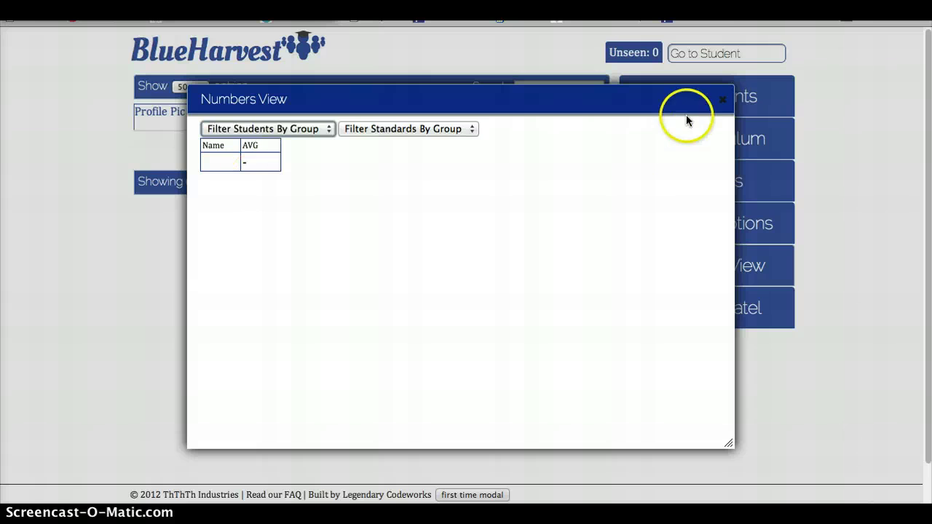
{"action": "left_click", "coordinate": [723, 99]}
Reload the archived account data dated 8-19-2012 20:35 through the archive and backup options.
{"action": "left_click", "coordinate": [707, 223]}
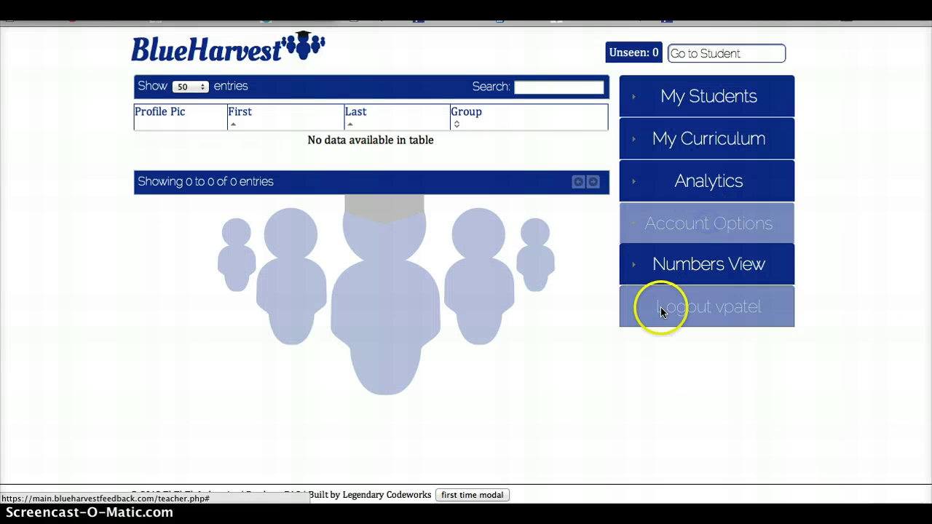
{"action": "left_click", "coordinate": [654, 423]}
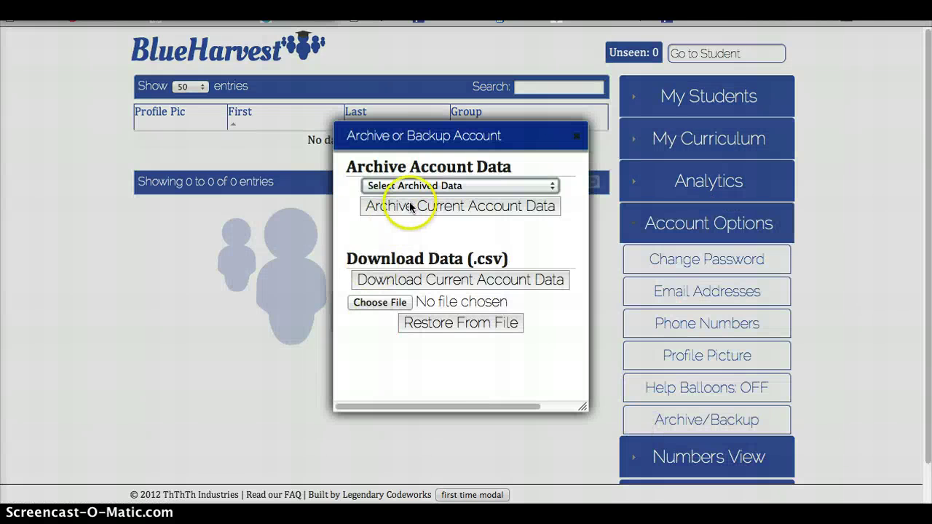
{"action": "left_click", "coordinate": [404, 185]}
{"action": "left_click", "coordinate": [401, 239]}
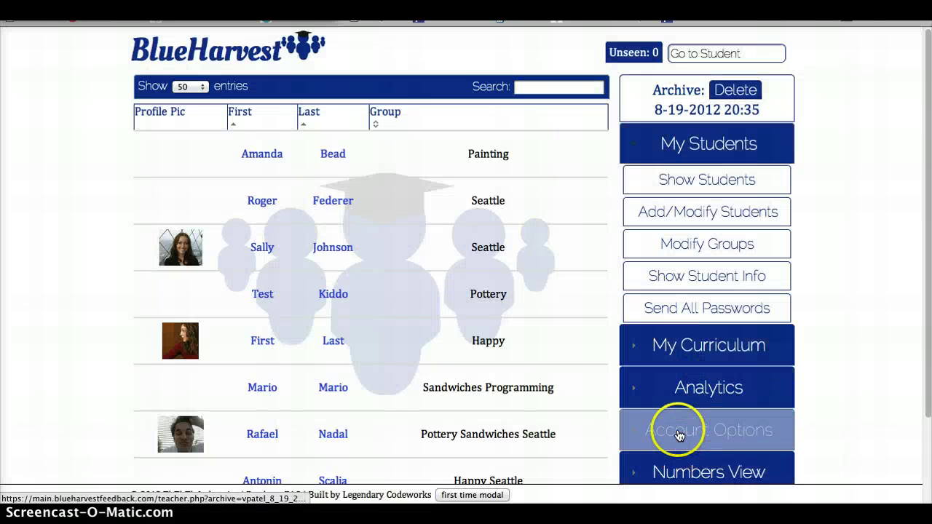
Open the archive's Numbers View, move its window aside, and look across all the standards' scores.
{"action": "left_click", "coordinate": [662, 472]}
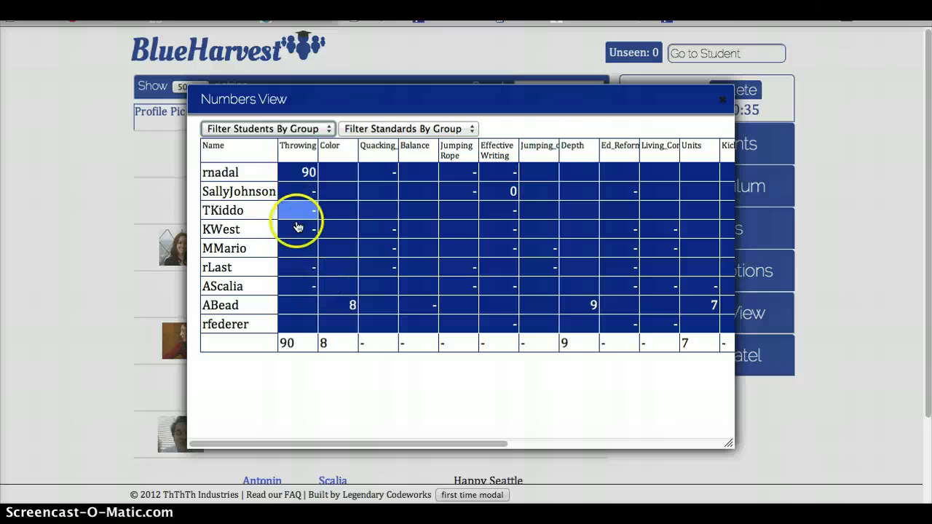
{"action": "left_click_drag", "start_coordinate": [362, 94], "coordinate": [224, 61]}
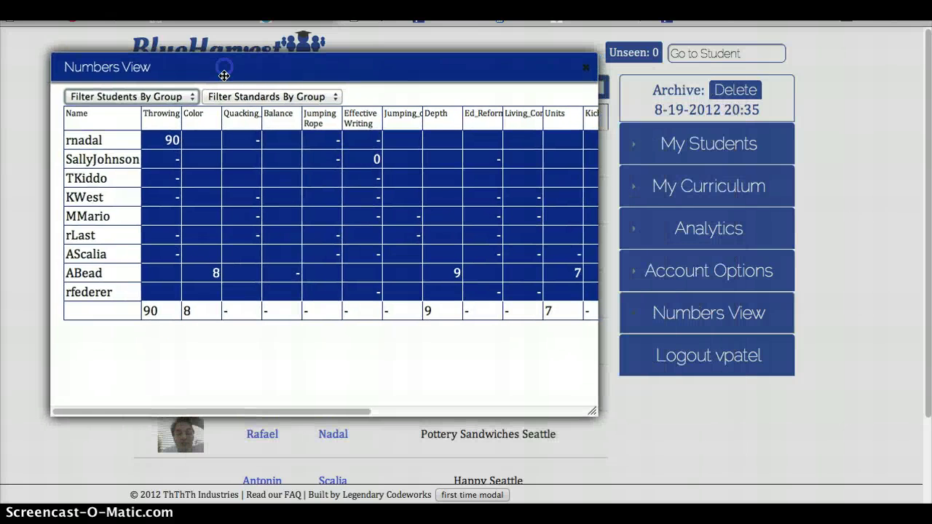
{"action": "scroll", "coordinate": [277, 230], "scroll_direction": "right", "scroll_amount": 10}
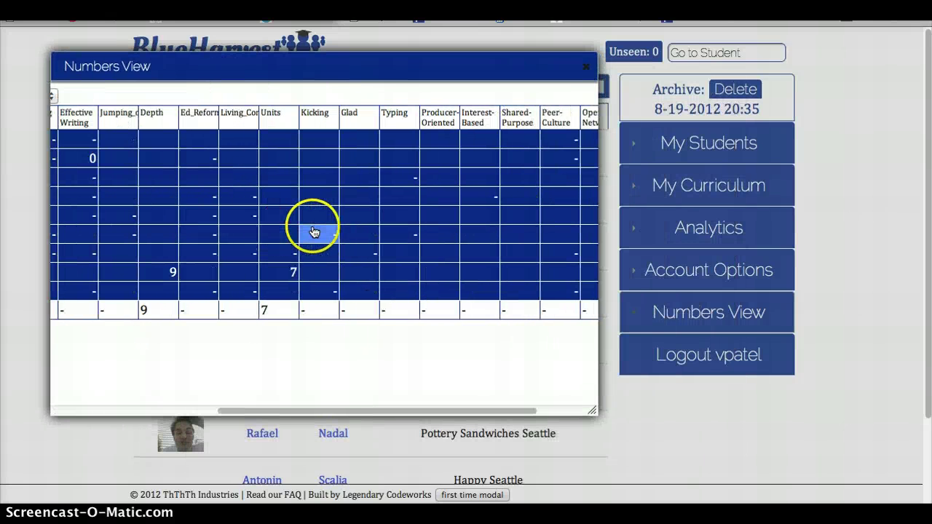
{"action": "scroll", "coordinate": [316, 231], "scroll_direction": "left", "scroll_amount": 10}
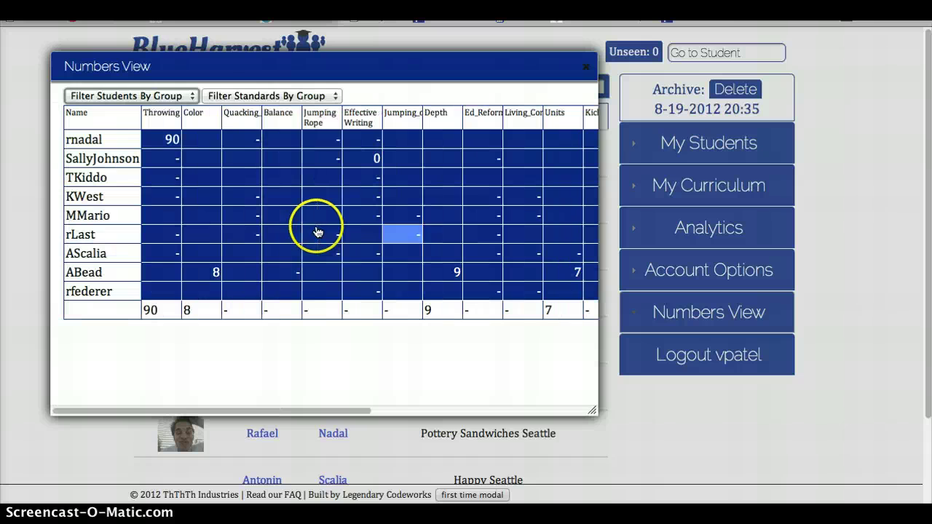
Filter the Numbers View standards by the Programming group, and switch the filter to Pottery.
{"action": "left_click", "coordinate": [239, 95]}
{"action": "left_click", "coordinate": [241, 160]}
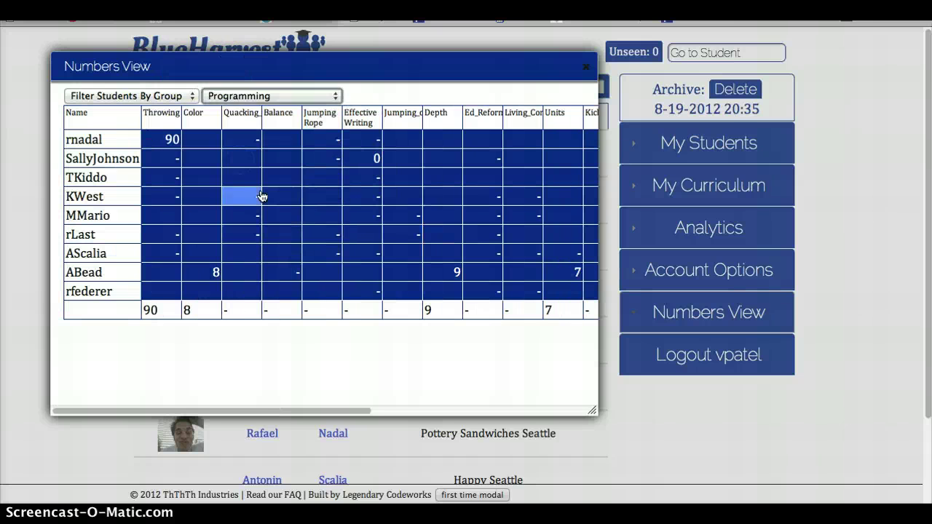
{"action": "left_click", "coordinate": [397, 131]}
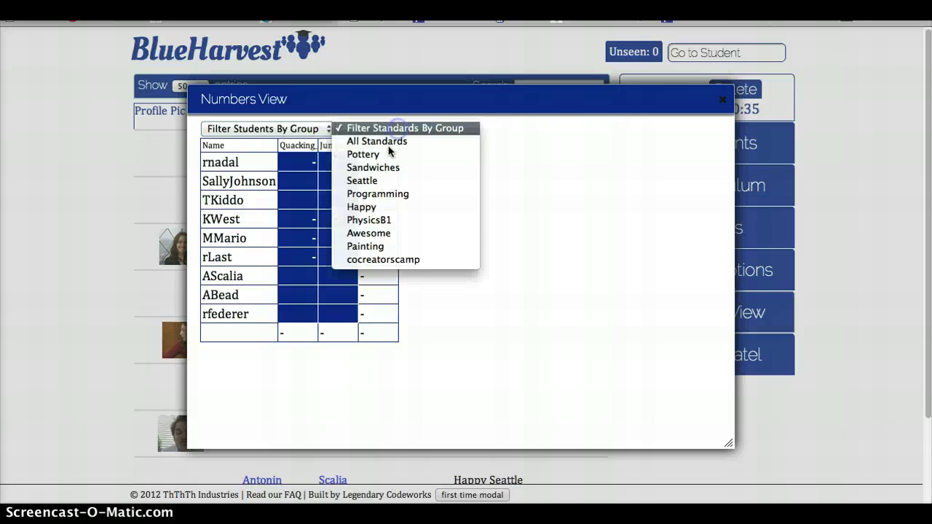
{"action": "left_click", "coordinate": [379, 153]}
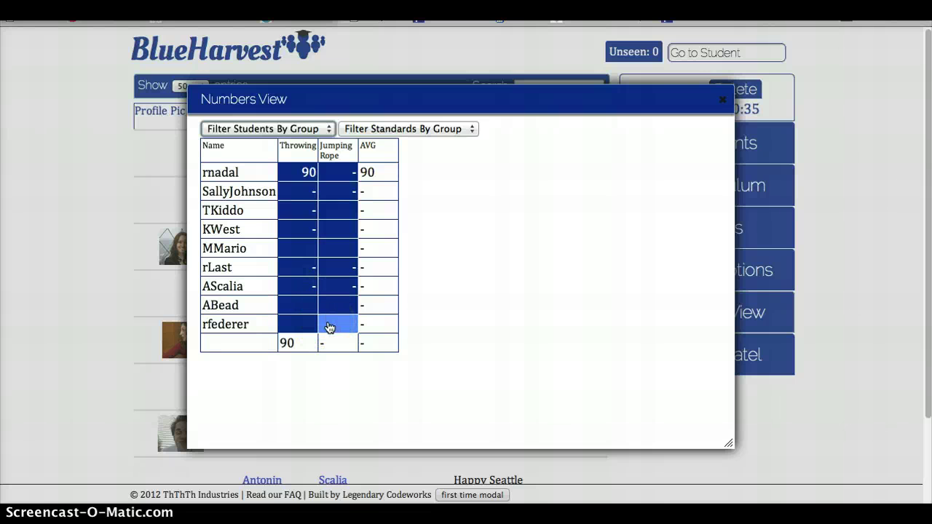
Open the feedback behind the first student's Throwing score, review the comments, score field and comment box, and close it.
{"action": "left_click", "coordinate": [303, 174]}
{"action": "scroll", "coordinate": [458, 308], "scroll_direction": "down", "scroll_amount": 10}
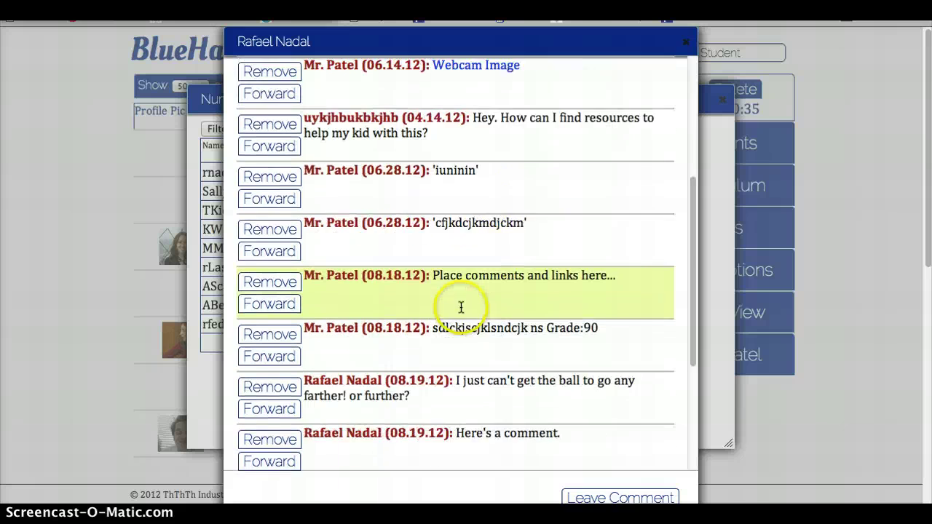
{"action": "scroll", "coordinate": [437, 315], "scroll_direction": "down", "scroll_amount": 3}
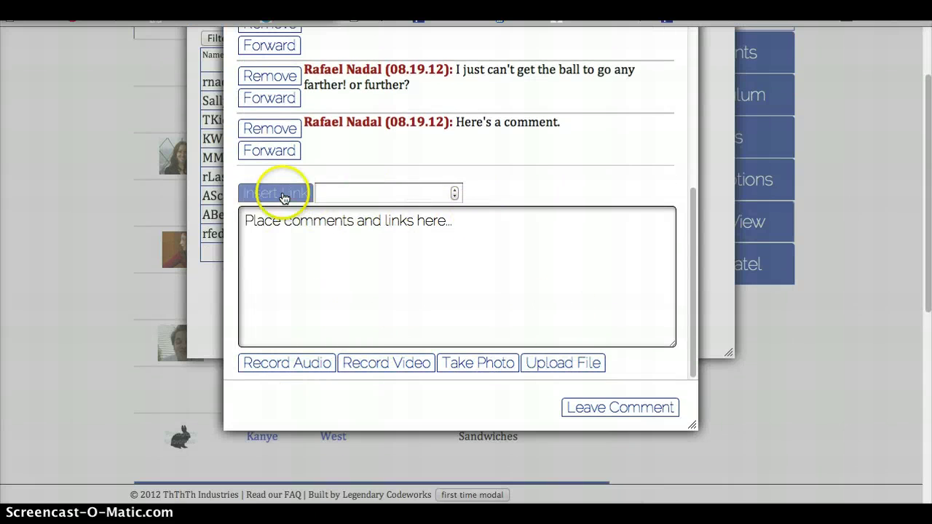
{"action": "left_click", "coordinate": [390, 193]}
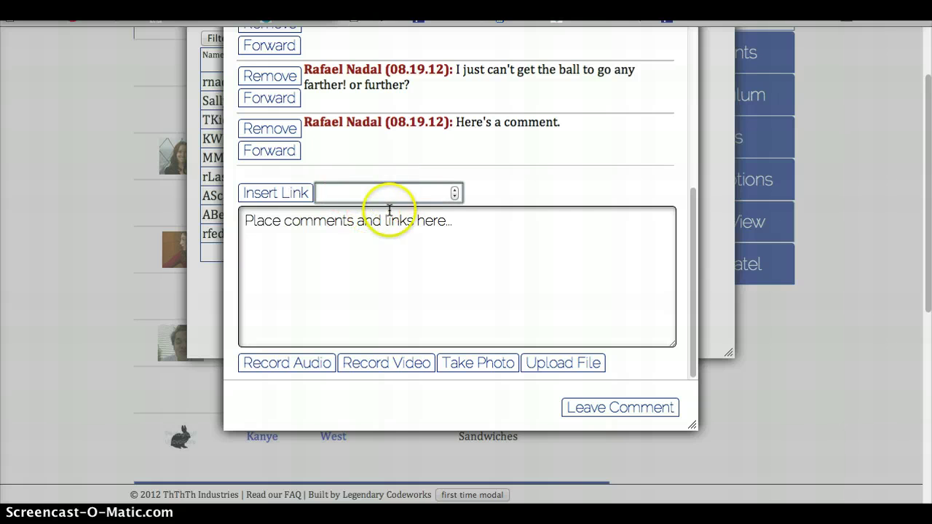
{"action": "left_click", "coordinate": [315, 227]}
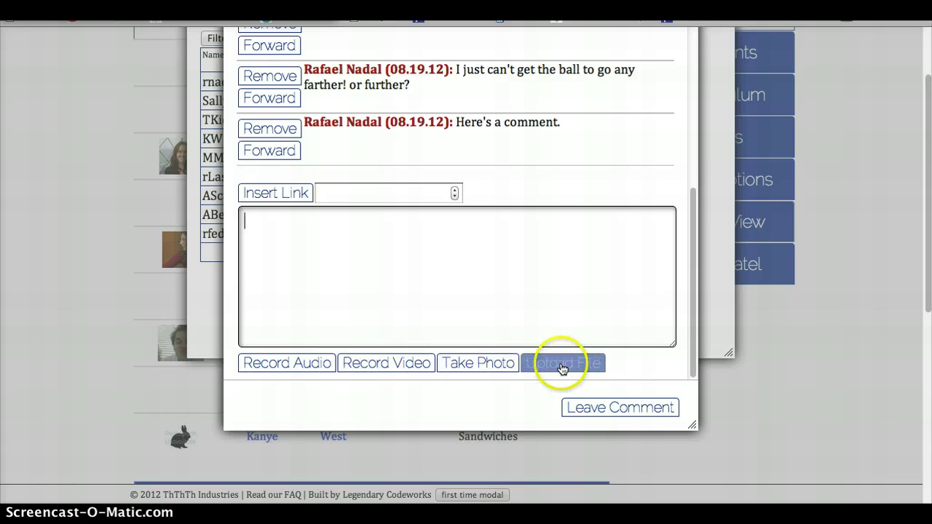
{"action": "scroll", "coordinate": [518, 318], "scroll_direction": "up", "scroll_amount": 3}
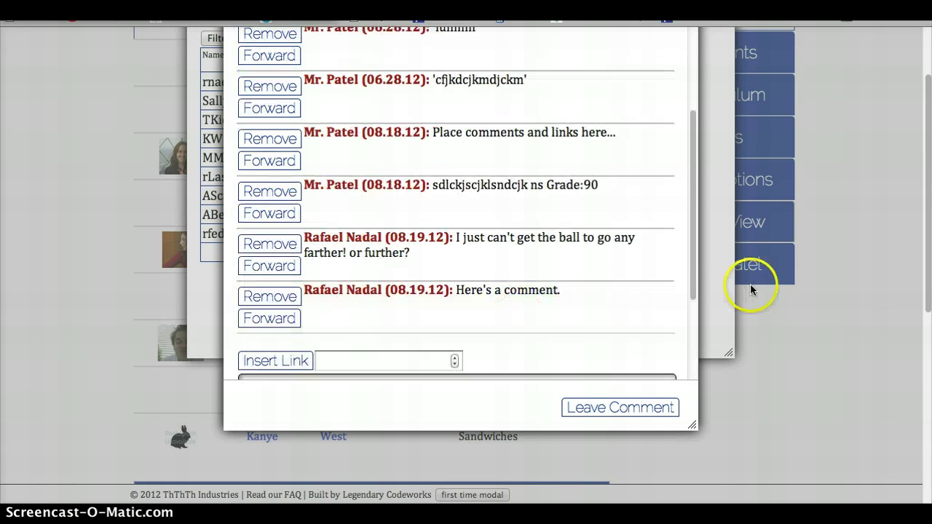
{"action": "scroll", "coordinate": [750, 289], "scroll_direction": "up", "scroll_amount": 2}
{"action": "left_click", "coordinate": [680, 42]}
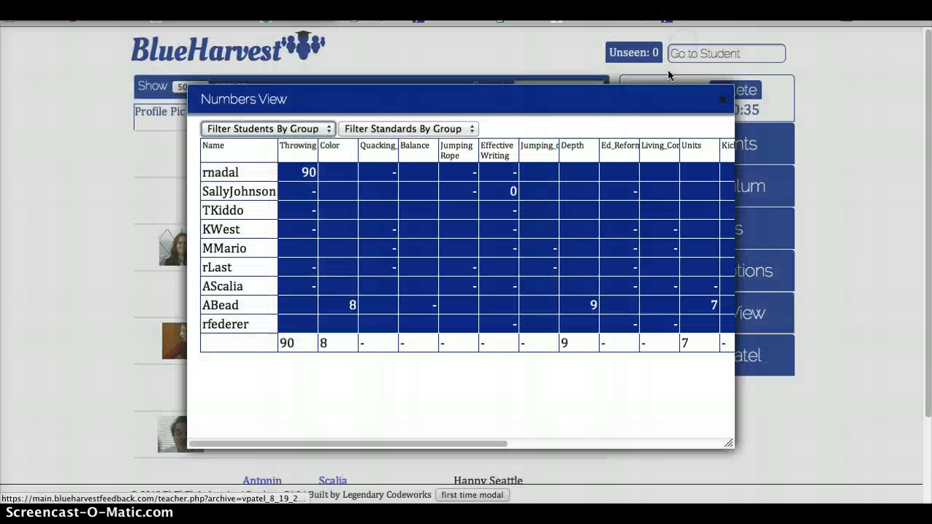
Switch to the student account in Firefox, check its Numbers View, and close the teacher account's Numbers View.
{"action": "left_click", "coordinate": [640, 87]}
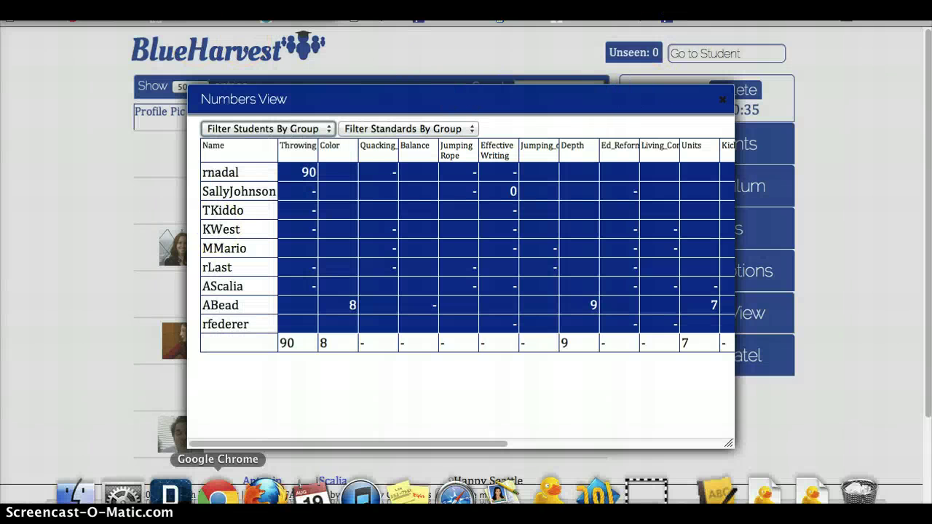
{"action": "left_click", "coordinate": [264, 486]}
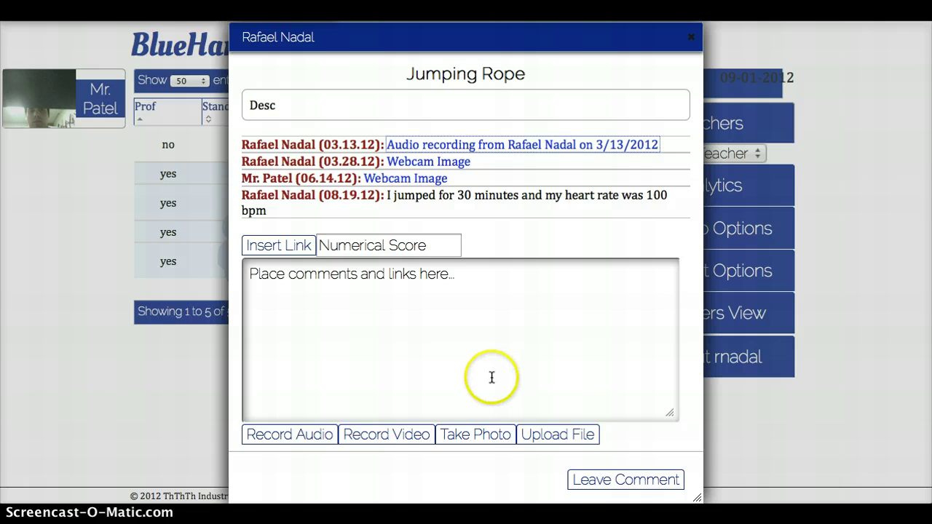
{"action": "left_click", "coordinate": [694, 36]}
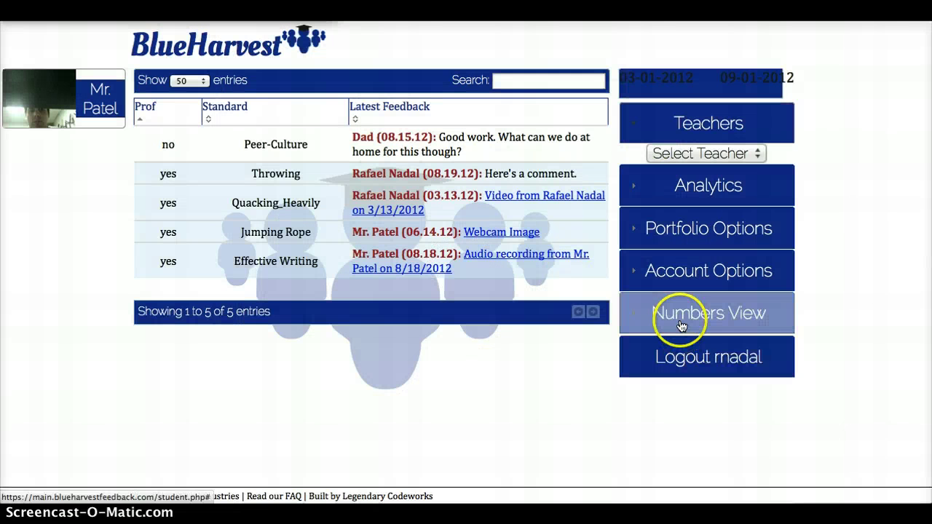
{"action": "left_click", "coordinate": [679, 322]}
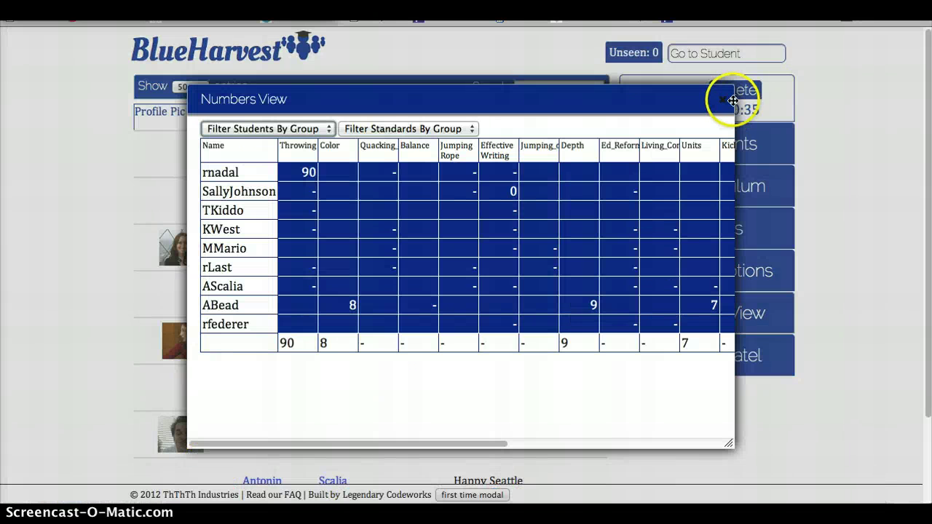
{"action": "left_click", "coordinate": [730, 99]}
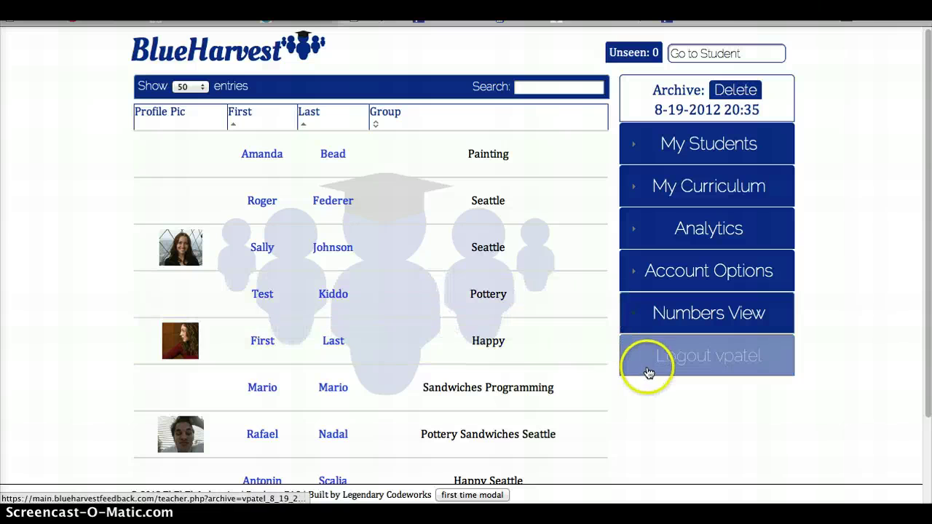